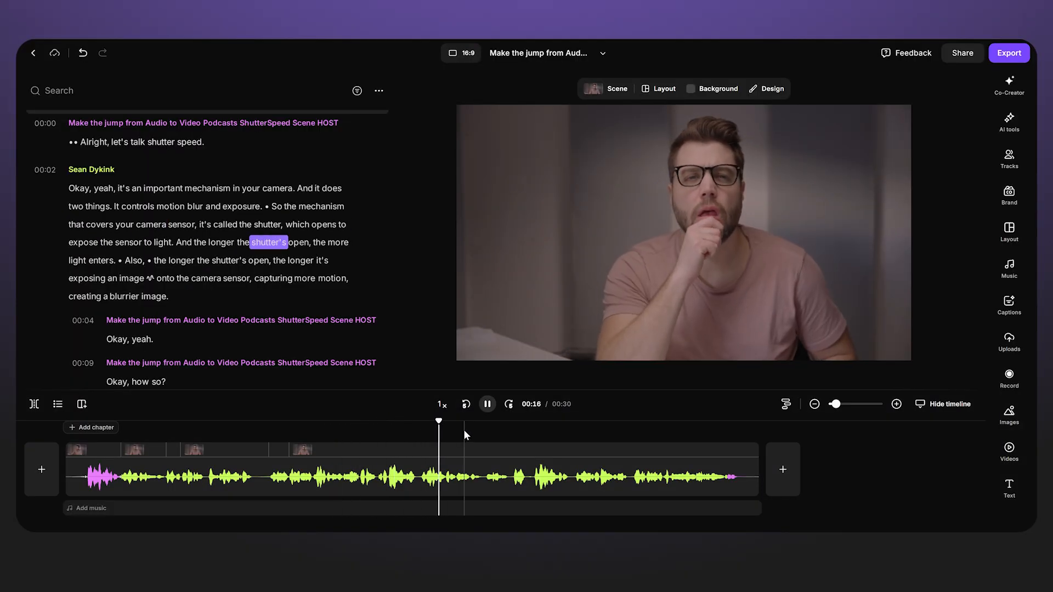
# Jump through the shutter-speed conversation on the timeline and return the playhead to the start.
pyautogui.click(480, 431)
pyautogui.click(582, 450)
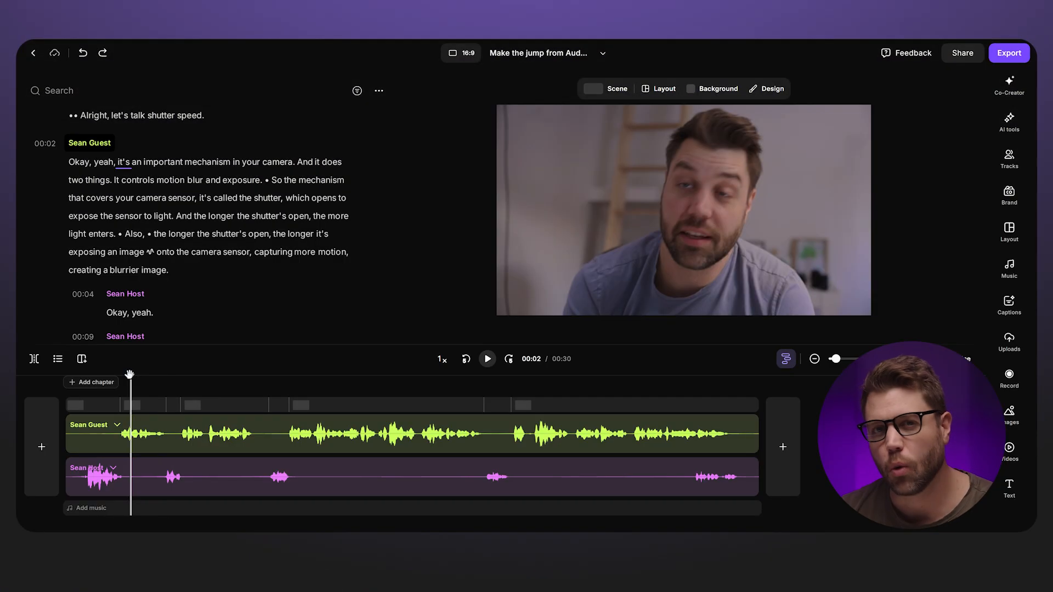
pyautogui.click(74, 376)
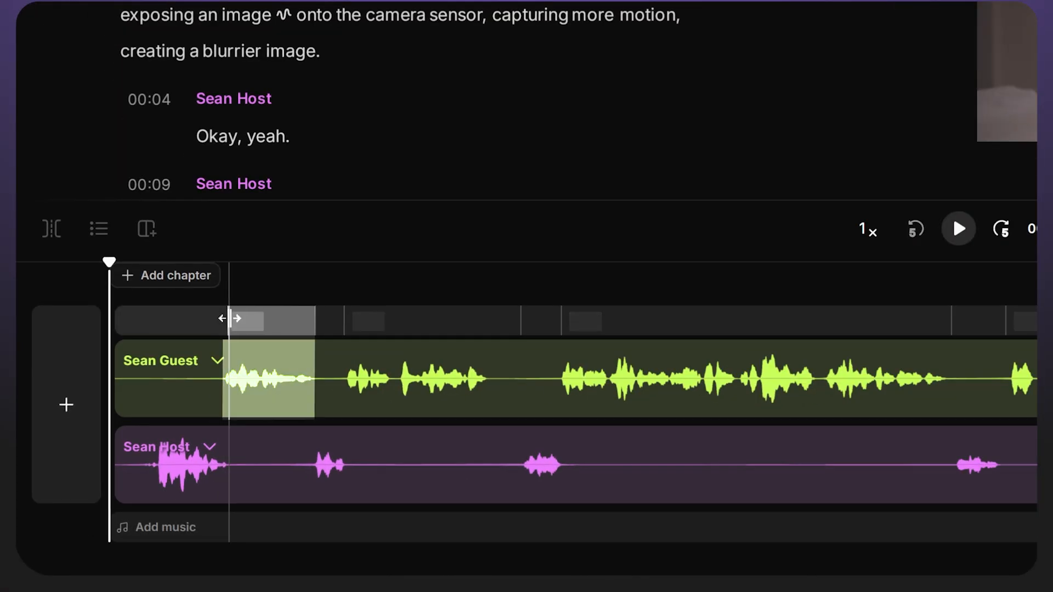
# Shift the first scene cut slightly into the guest's opening line and pull the following scene cuts earlier to lead the audio.
pyautogui.moveTo(229, 318); pyautogui.dragTo(257, 318)
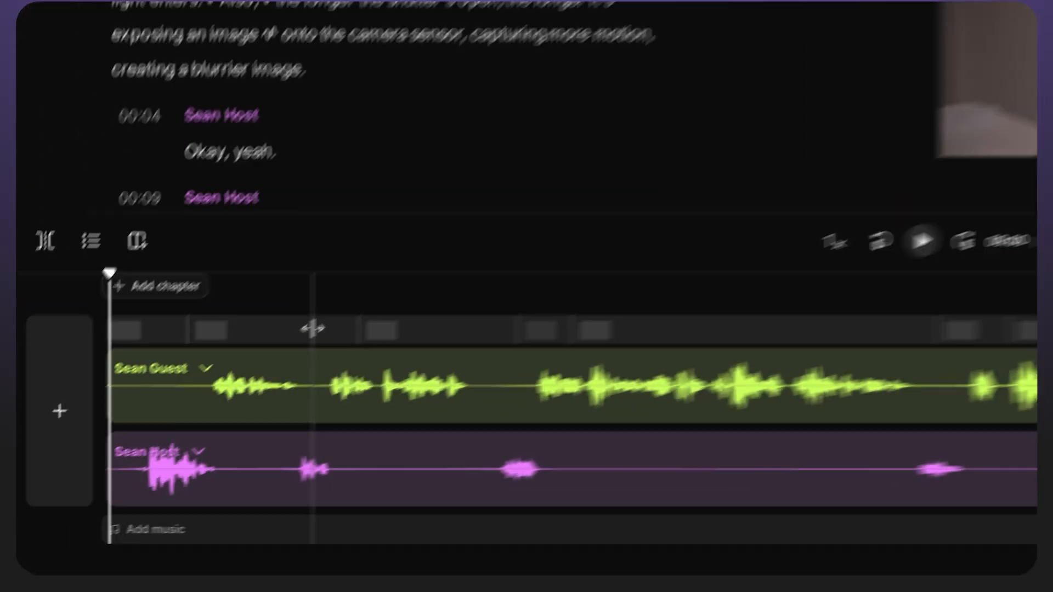
pyautogui.moveTo(359, 330); pyautogui.dragTo(315, 330)
pyautogui.moveTo(519, 324); pyautogui.dragTo(431, 318)
pyautogui.moveTo(570, 323); pyautogui.dragTo(525, 323)
pyautogui.moveTo(974, 320); pyautogui.dragTo(925, 323)
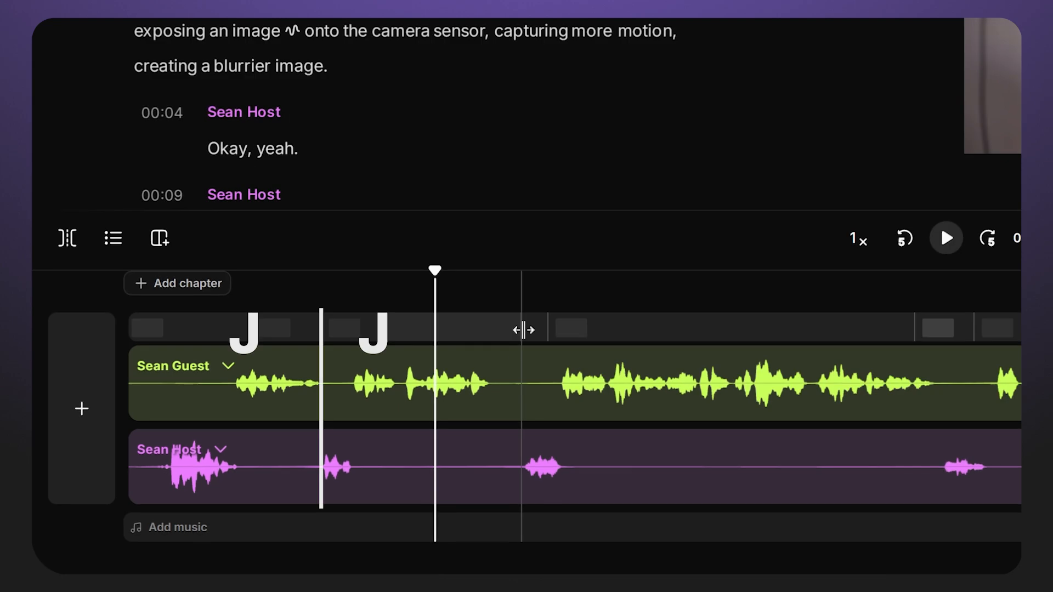
# Start the host's "Okay, how so?" scene slightly earlier, and extend that scene and the host's following one into the guest's speech.
pyautogui.moveTo(524, 330); pyautogui.dragTo(607, 329)
pyautogui.press('space')
pyautogui.press('space')
pyautogui.moveTo(526, 329); pyautogui.dragTo(511, 328)
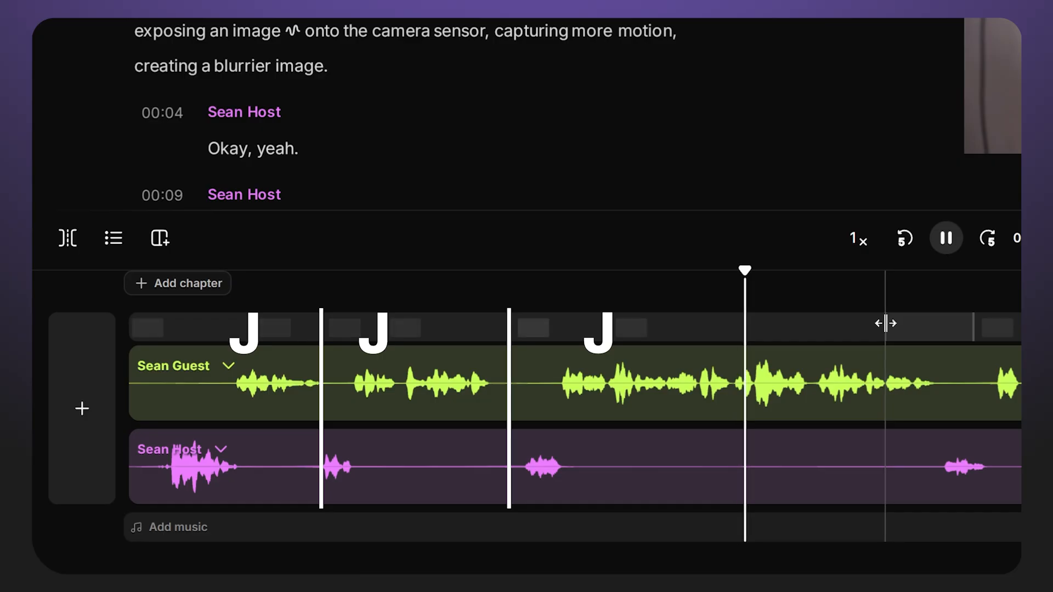
pyautogui.moveTo(975, 327); pyautogui.dragTo(1031, 328)
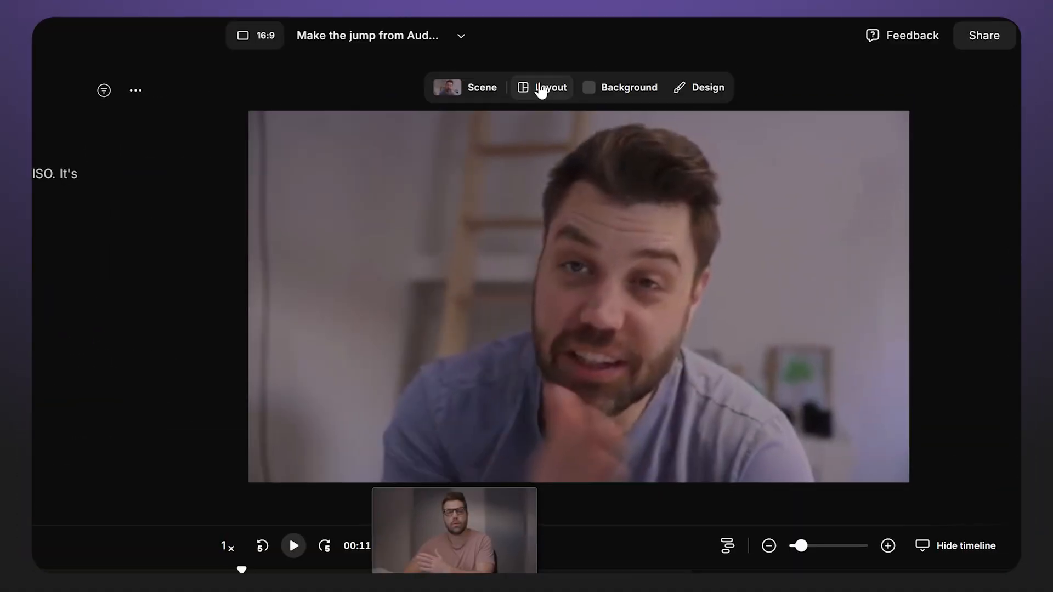
# Apply the side-by-side one-on-one layout to the guest's scene at 00:11, just before the ISO pronunciation chapter.
pyautogui.click(545, 88)
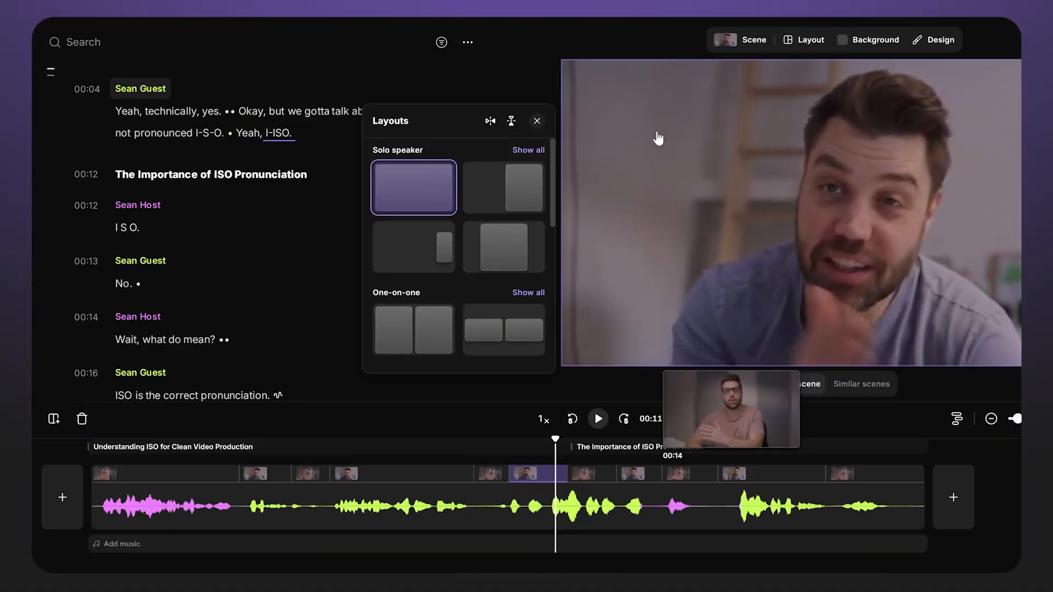
pyautogui.click(428, 331)
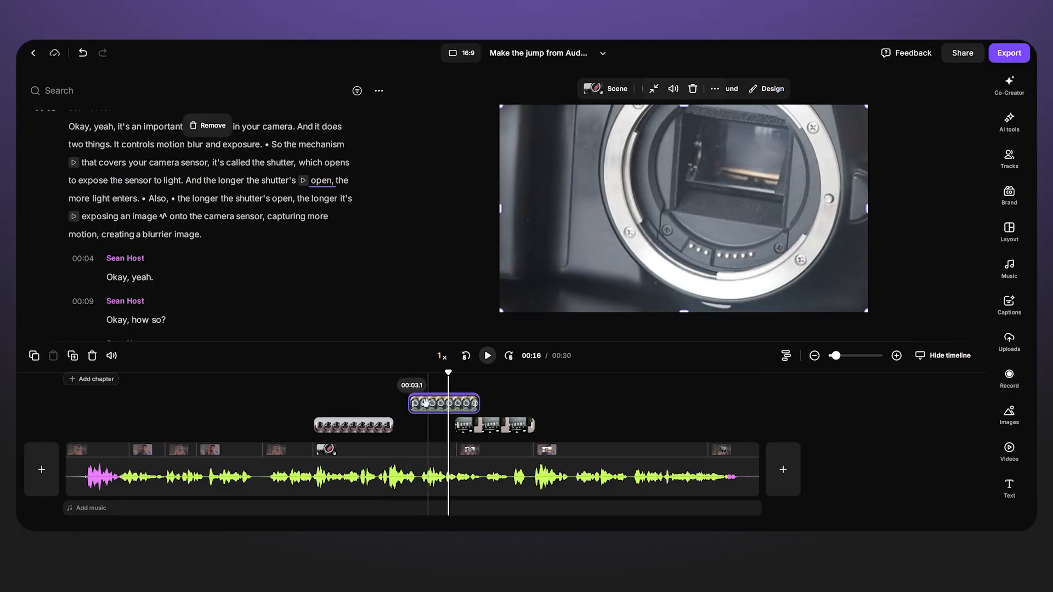
# Shift the upper camera-shutter B-roll clip slightly earlier on the timeline and preview the result.
pyautogui.moveTo(403, 400); pyautogui.dragTo(389, 400)
pyautogui.press('space')
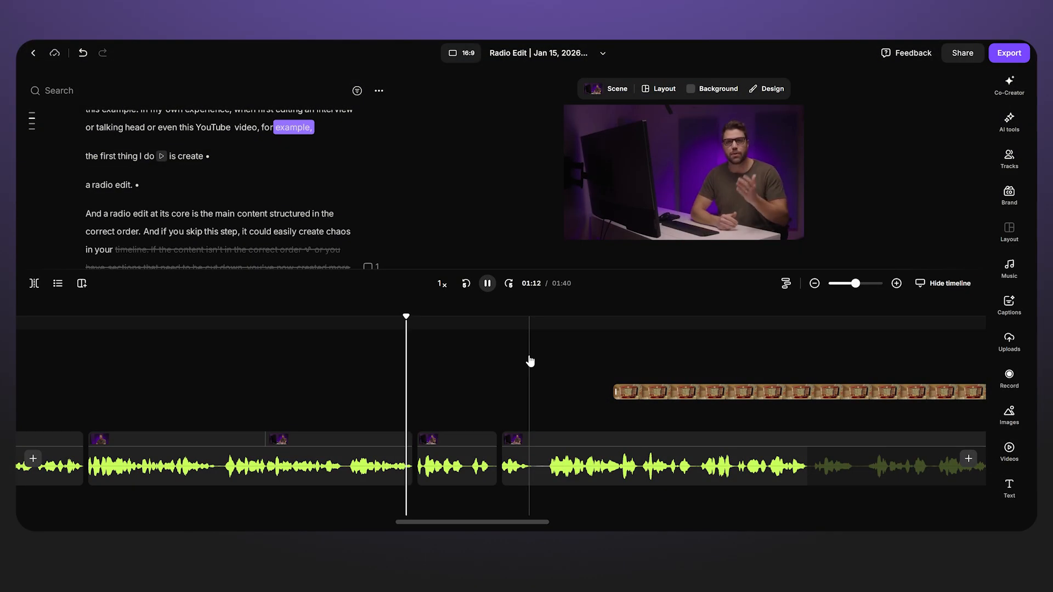
# Move the radio B-roll clip earlier to cover "the first thing I do is create a radio edit" and preview from 01:11.
pyautogui.moveTo(700, 390); pyautogui.dragTo(349, 414)
pyautogui.click(383, 348)
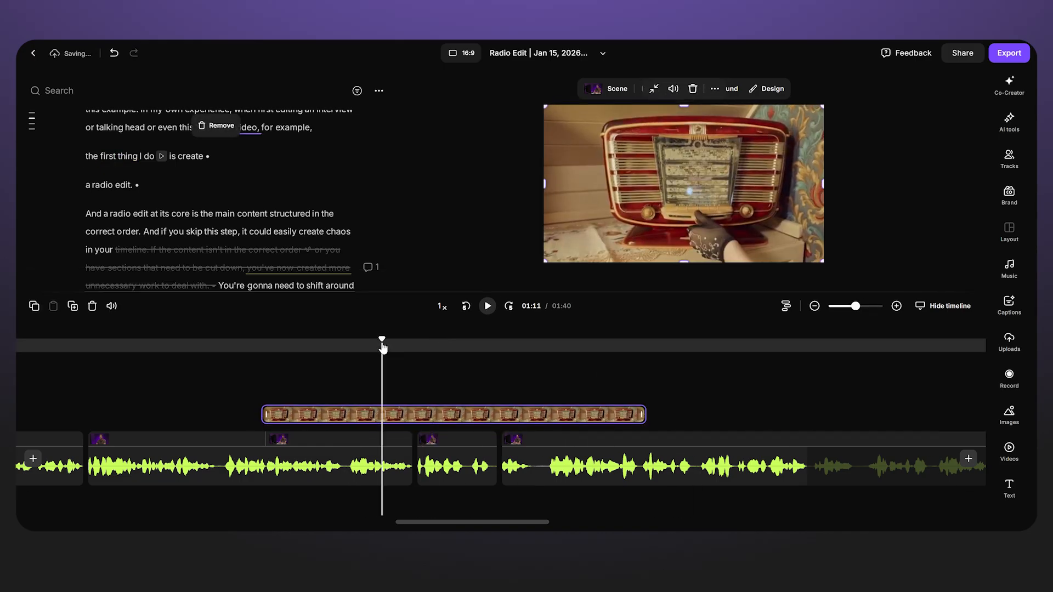
pyautogui.press('space')
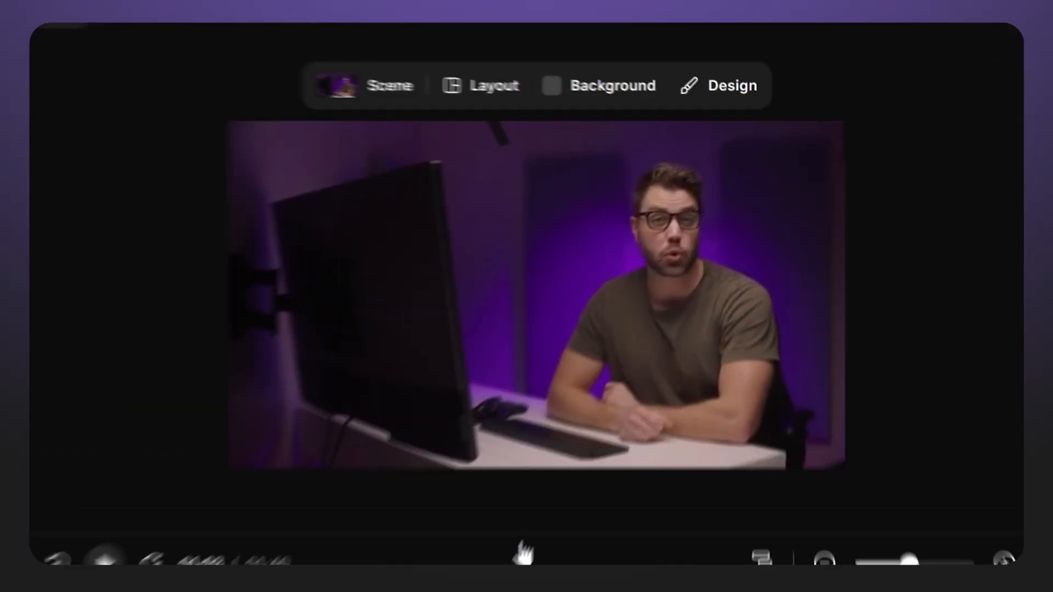
# Crop this scene's speaker video by zooming in and repositioning the frame to centre the speaker.
pyautogui.click(676, 175)
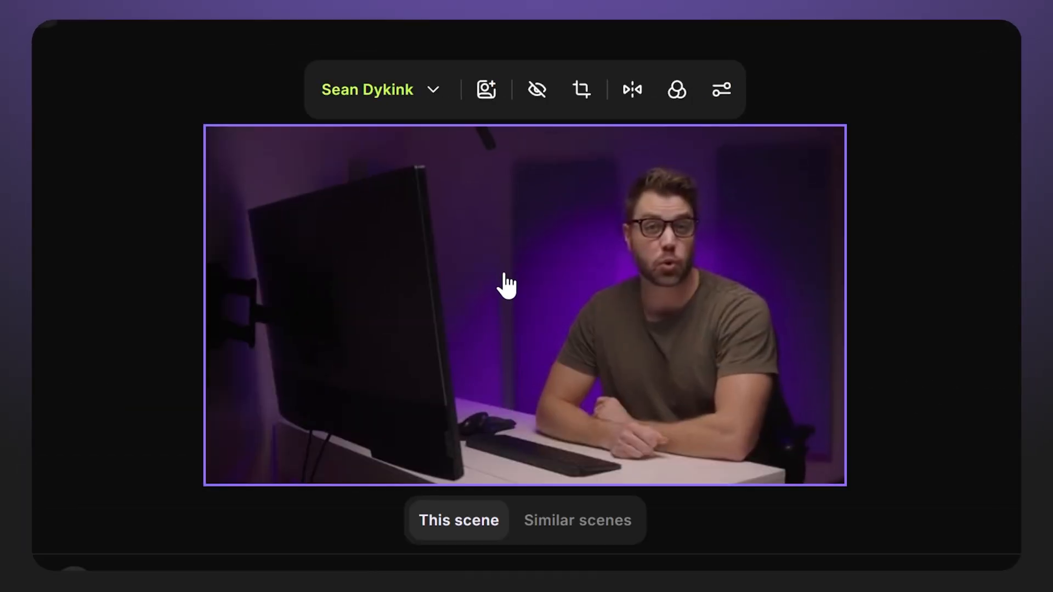
pyautogui.click(581, 90)
pyautogui.click(587, 90)
pyautogui.click(588, 89)
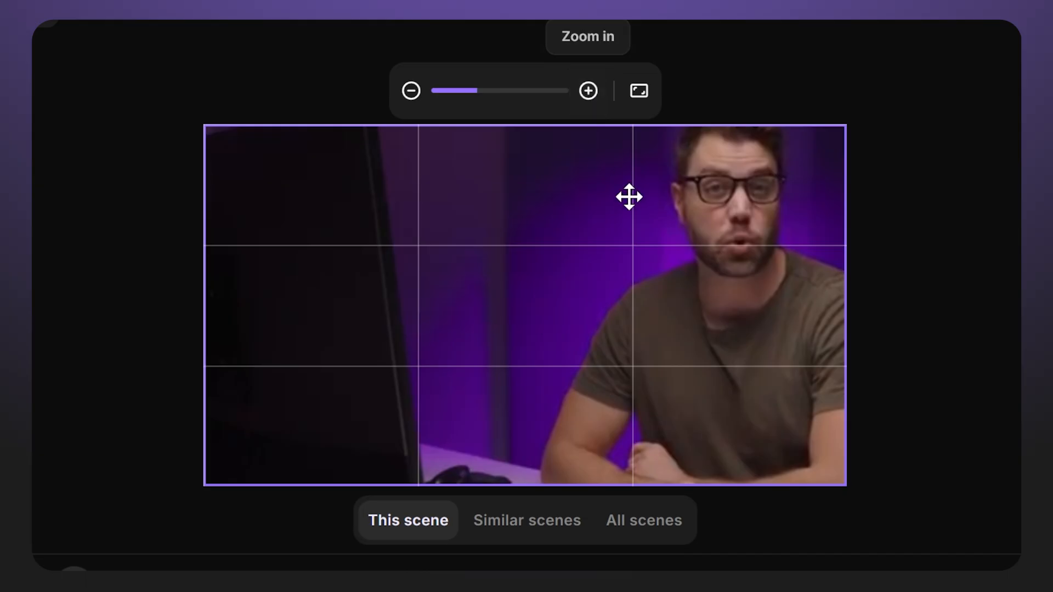
pyautogui.moveTo(629, 197); pyautogui.dragTo(261, 341)
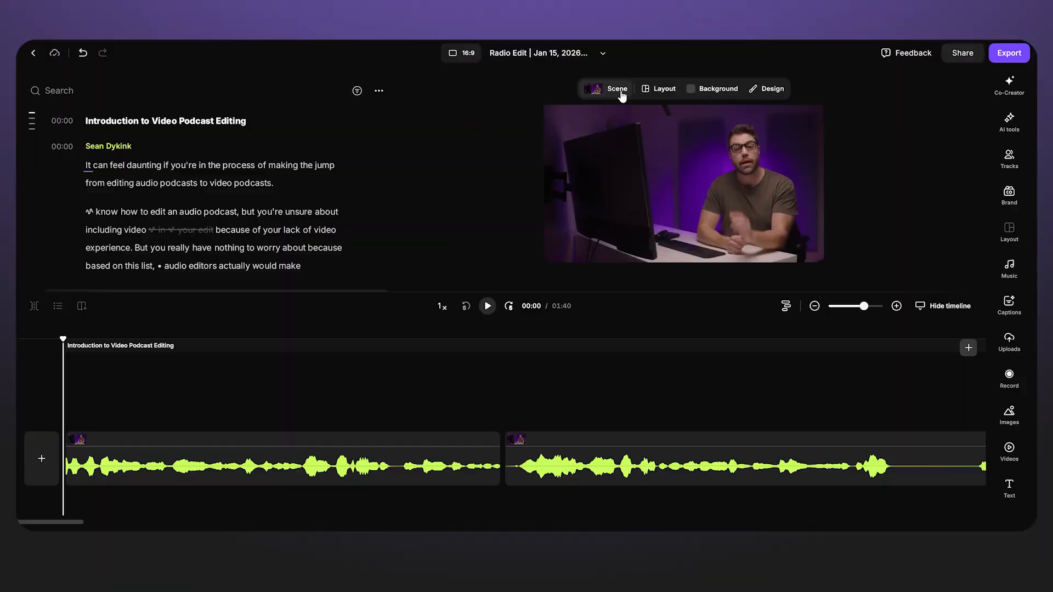
# Apply the speaker name and title scene template to the opening scene and select the speaker name text at 00:03.
pyautogui.click(617, 89)
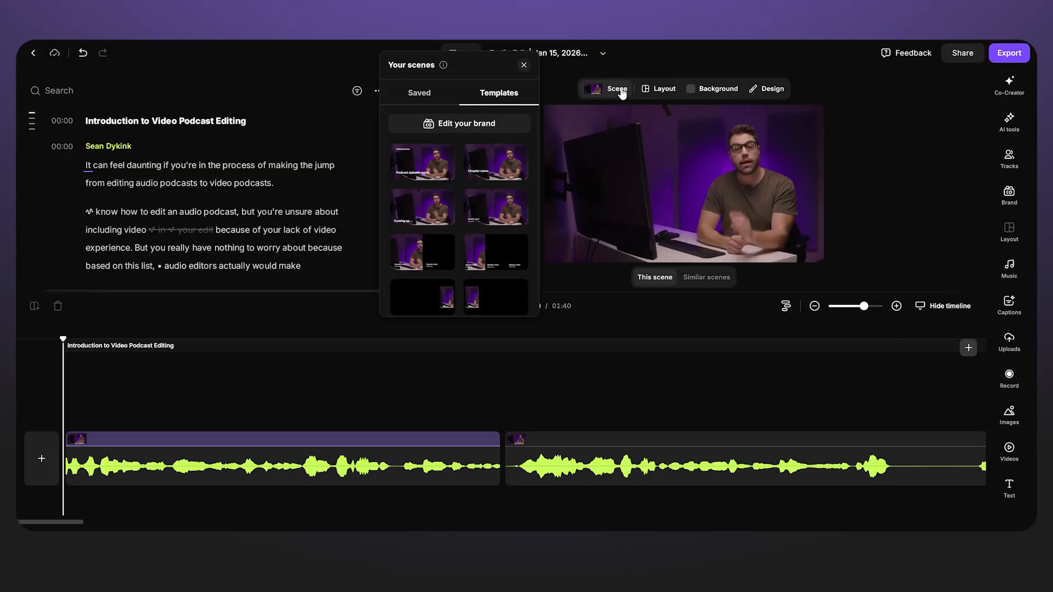
pyautogui.click(493, 219)
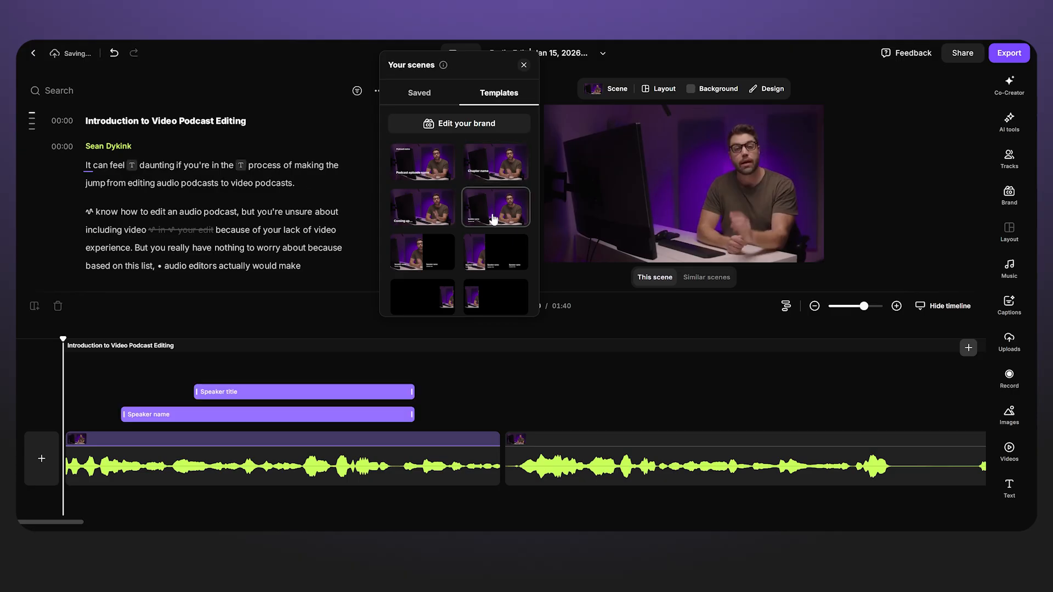
pyautogui.click(112, 337)
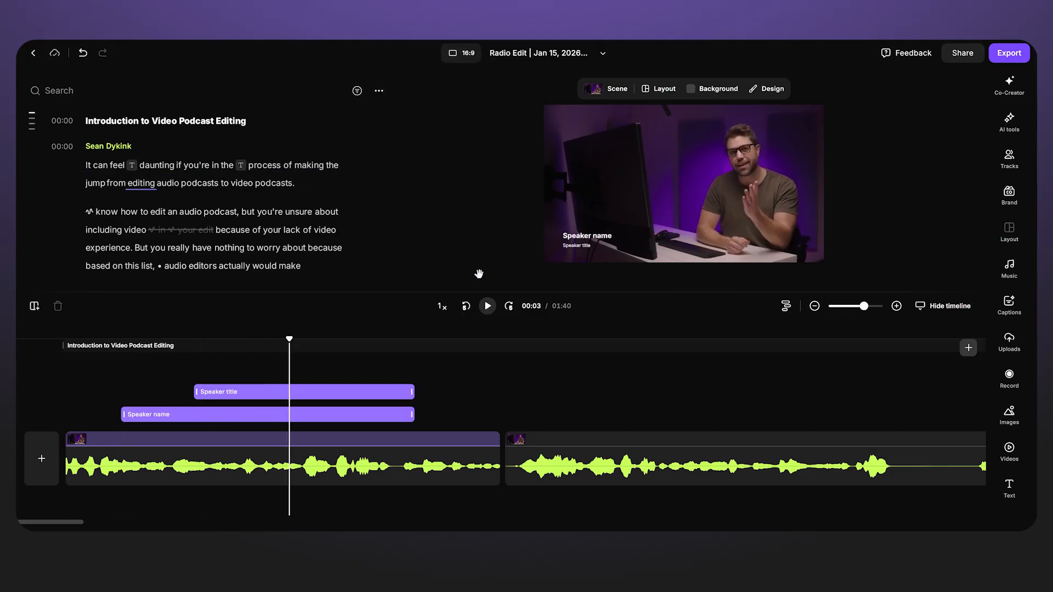
pyautogui.click(579, 234)
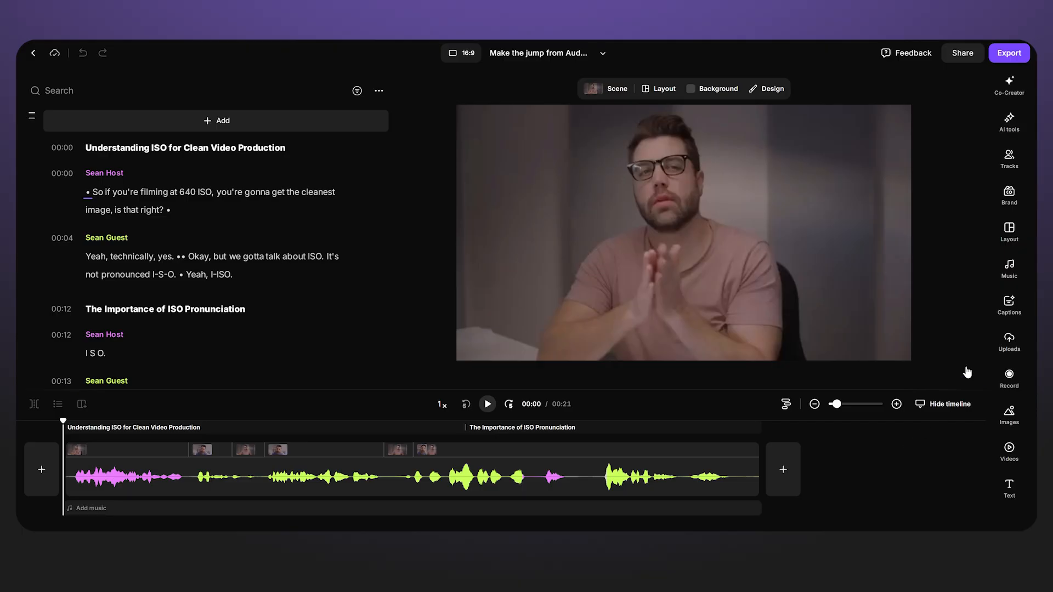
# Add captions in the bold uppercase preset with the green highlighted word and play the video to preview them.
pyautogui.click(1011, 308)
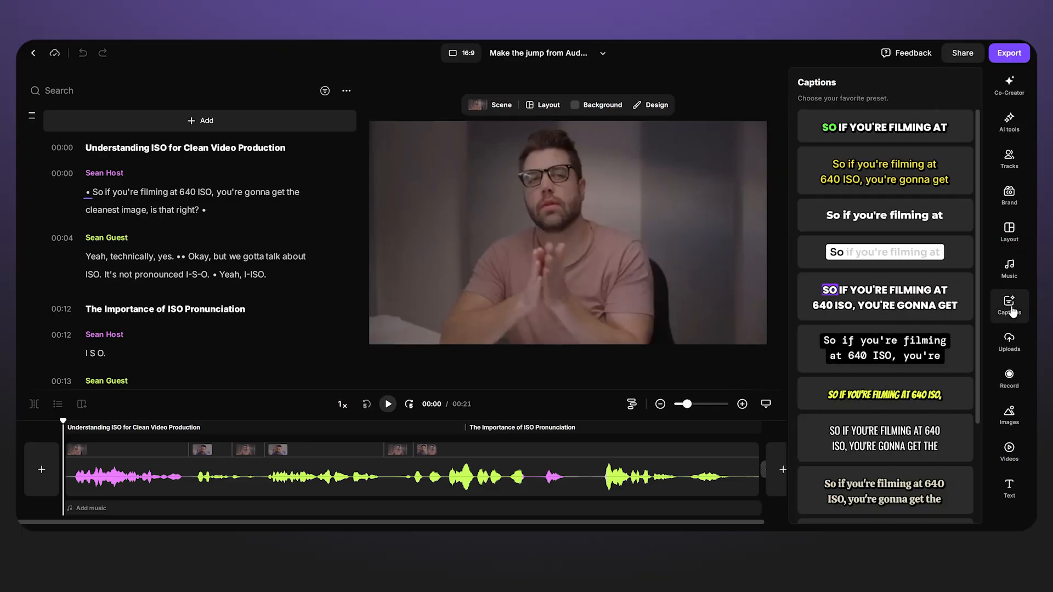
pyautogui.click(889, 131)
pyautogui.press('space')
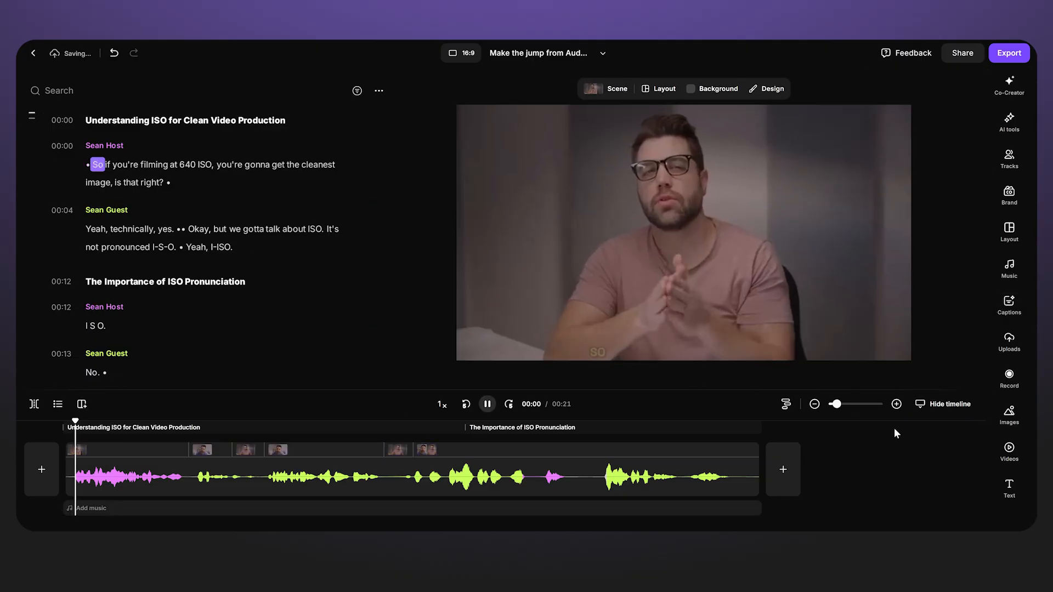